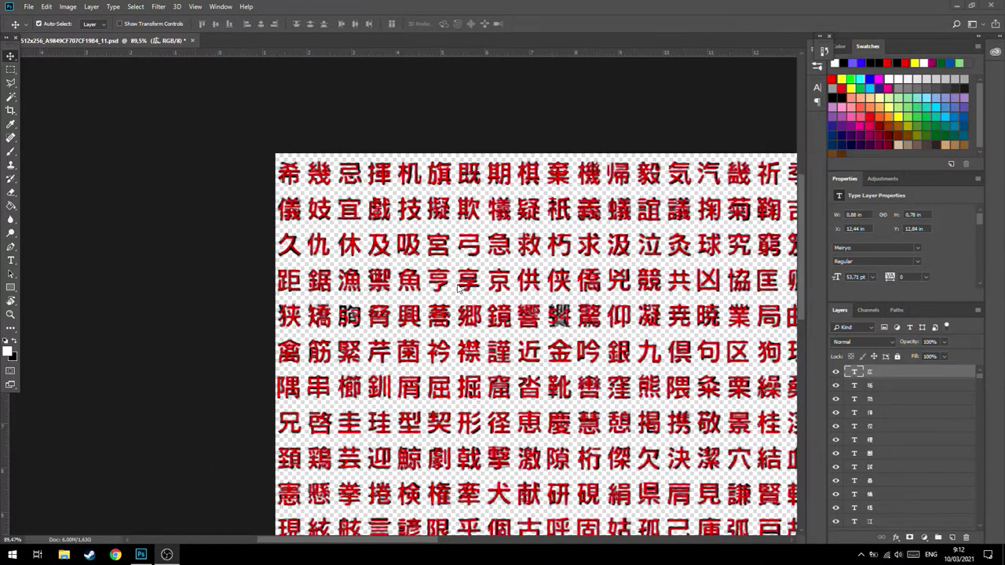
# - Fit the sheet in the window, select the top-row character layers, then undo that change
pyautogui.hotkey('ctrl', '0')
pyautogui.scroll(3, 61, 160)
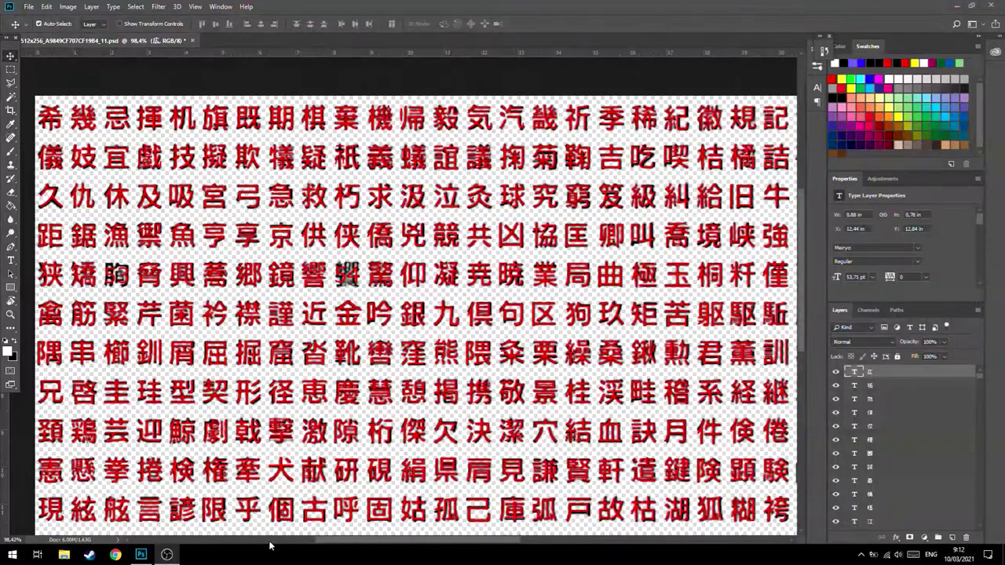
pyautogui.moveTo(318, 543); pyautogui.dragTo(282, 541)
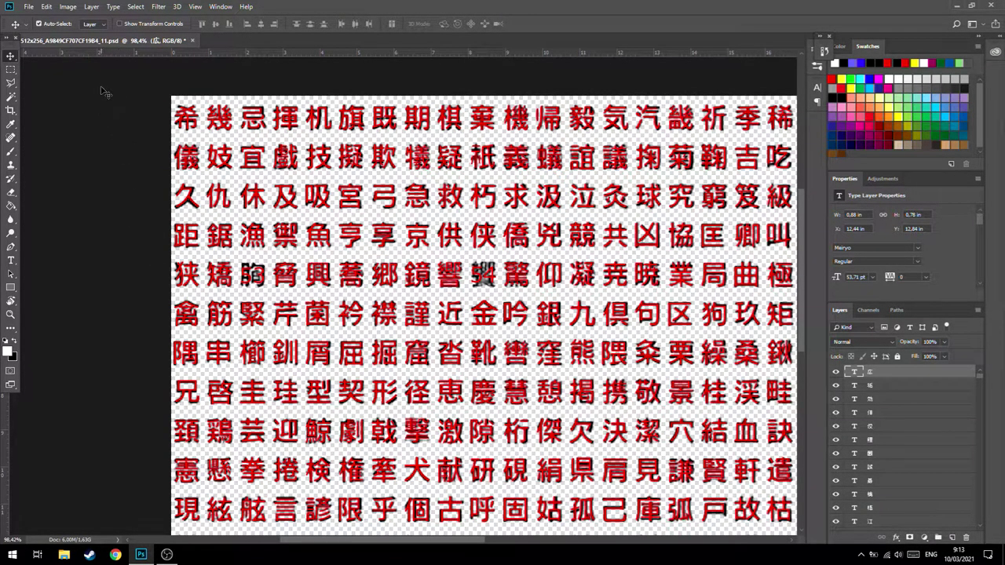
pyautogui.moveTo(169, 92); pyautogui.dragTo(566, 135)
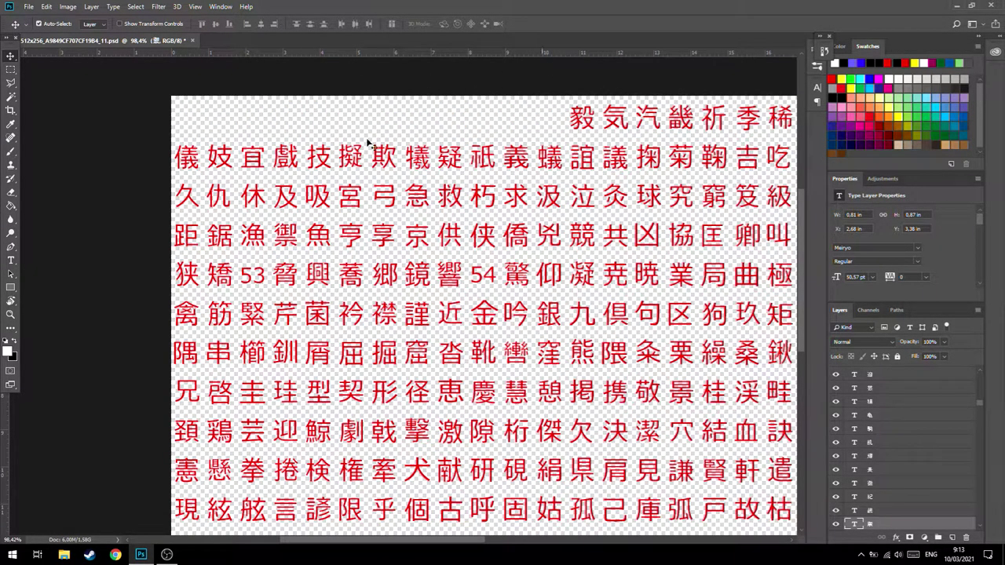
pyautogui.press('ctrl')
pyautogui.hotkey('ctrl', 'z')
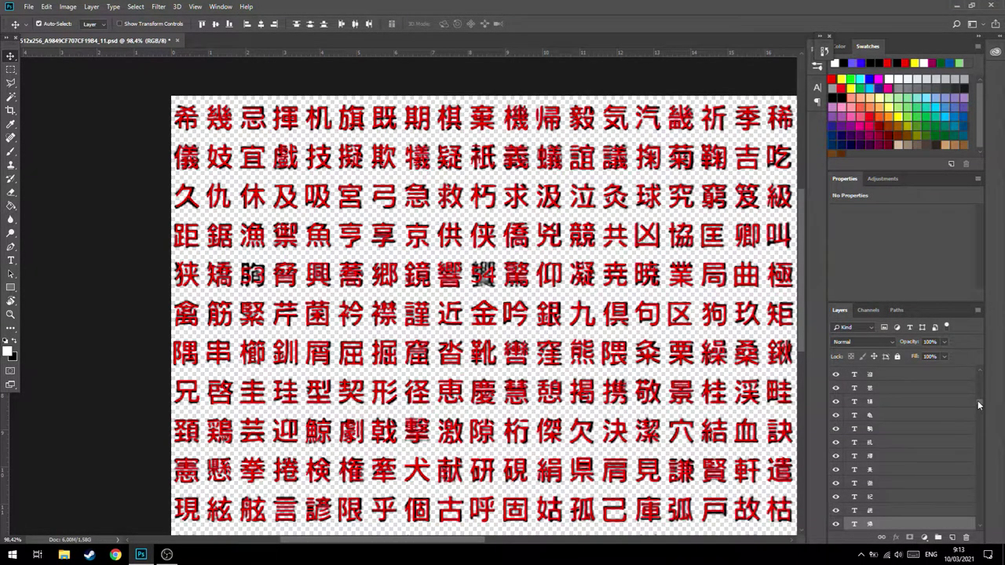
# - Lock Layer 1 and marquee-select the top-row text layers from 希 through 気
pyautogui.scroll(-3, 977, 400)
pyautogui.click(899, 526)
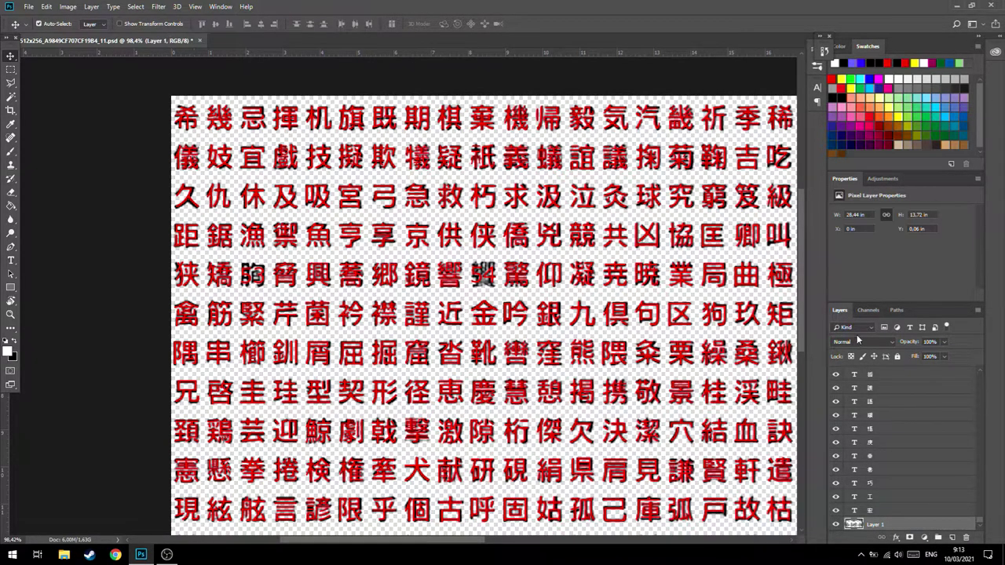
pyautogui.click(897, 357)
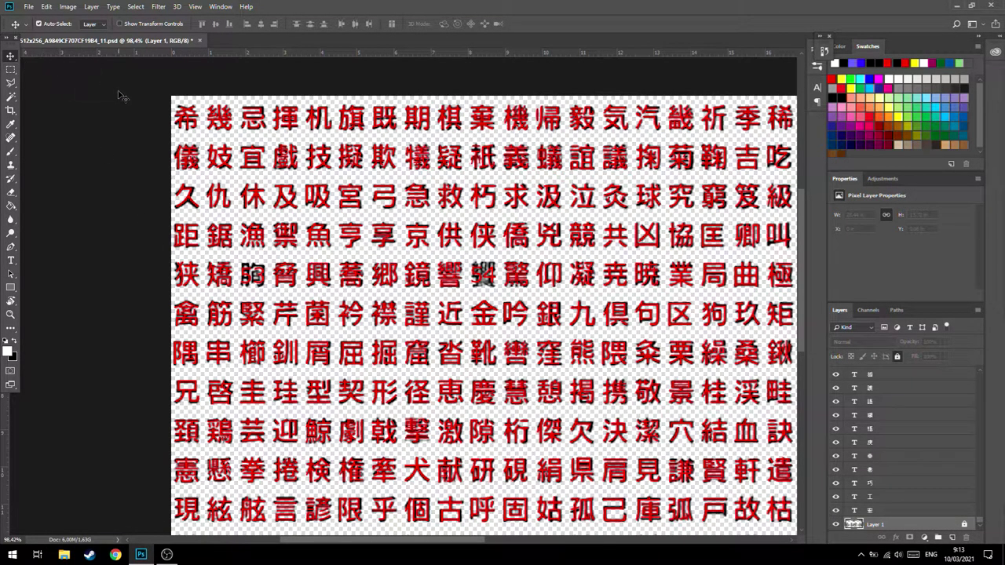
pyautogui.moveTo(124, 88)
pyautogui.mouseDown()
pyautogui.moveTo(488, 134)
pyautogui.moveTo(634, 138)
pyautogui.mouseUp()
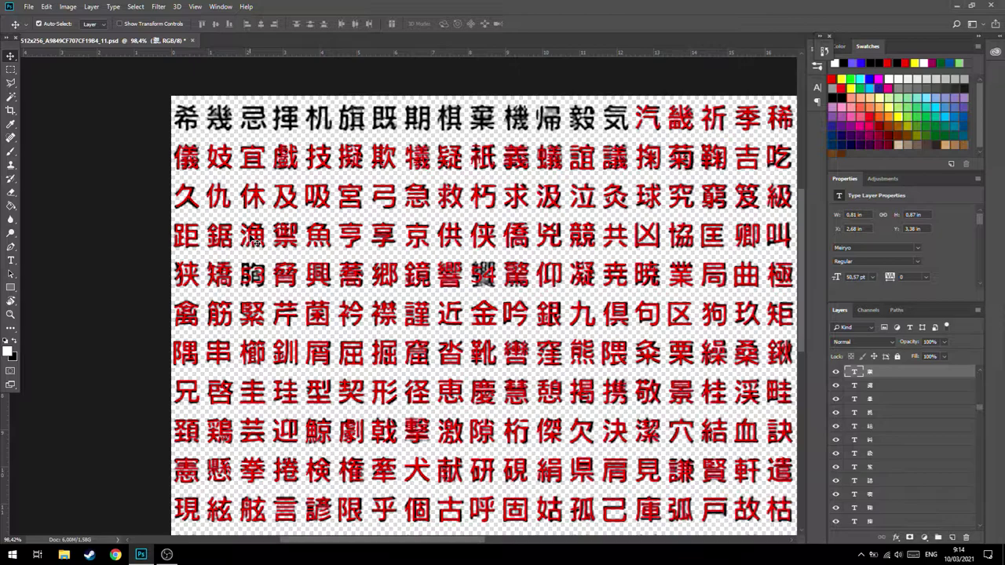
pyautogui.moveTo(140, 554)
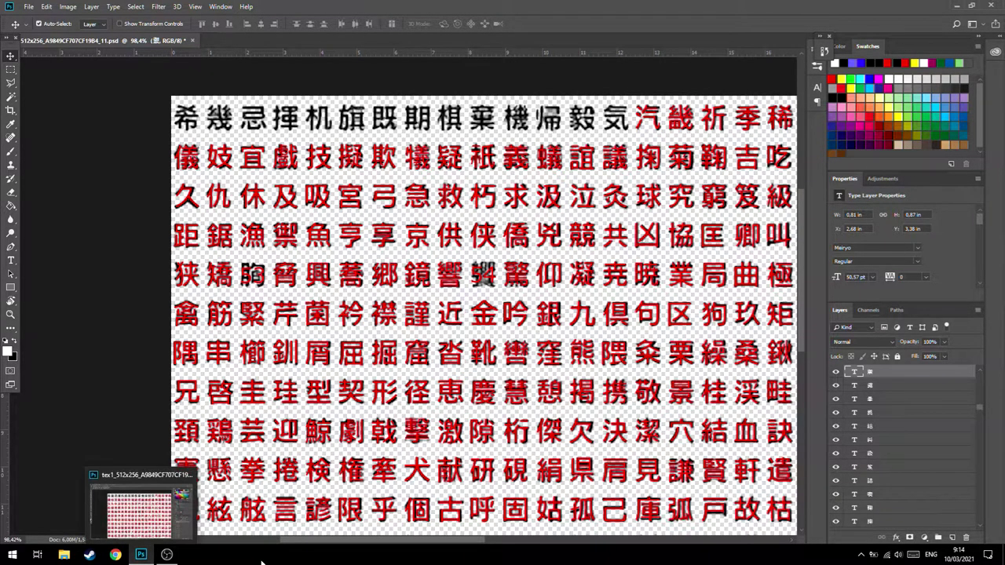
pyautogui.moveTo(353, 541)
pyautogui.mouseDown()
pyautogui.moveTo(450, 542)
pyautogui.moveTo(362, 543)
pyautogui.mouseUp()
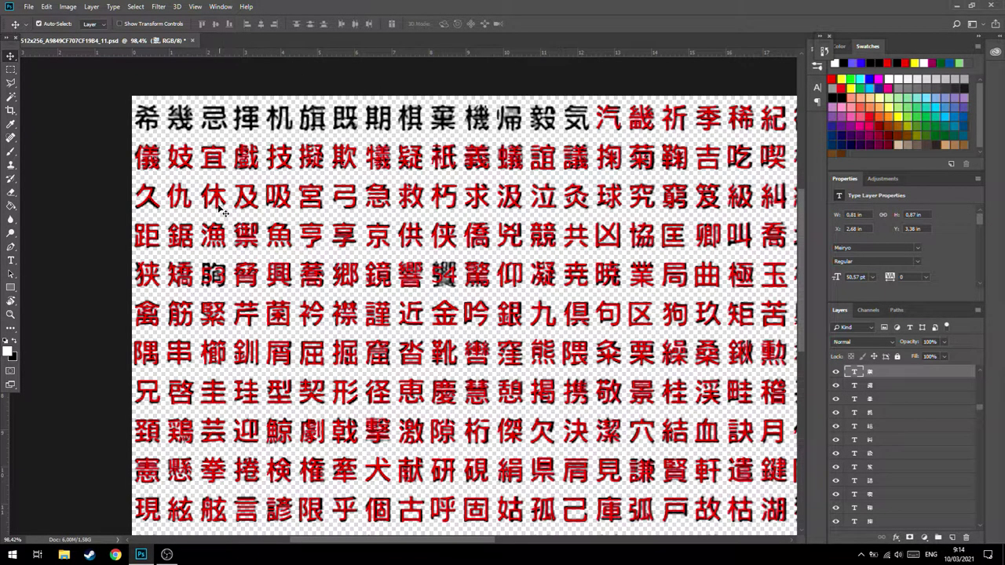
pyautogui.moveTo(204, 132)
pyautogui.mouseDown()
pyautogui.moveTo(221, 294)
pyautogui.moveTo(214, 489)
pyautogui.mouseUp()
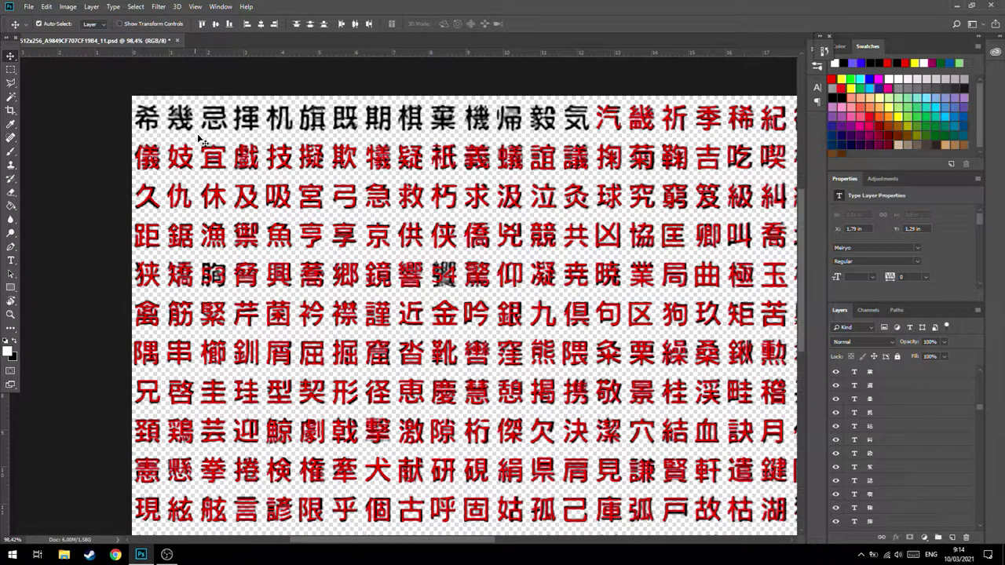
pyautogui.moveTo(102, 199); pyautogui.dragTo(773, 198)
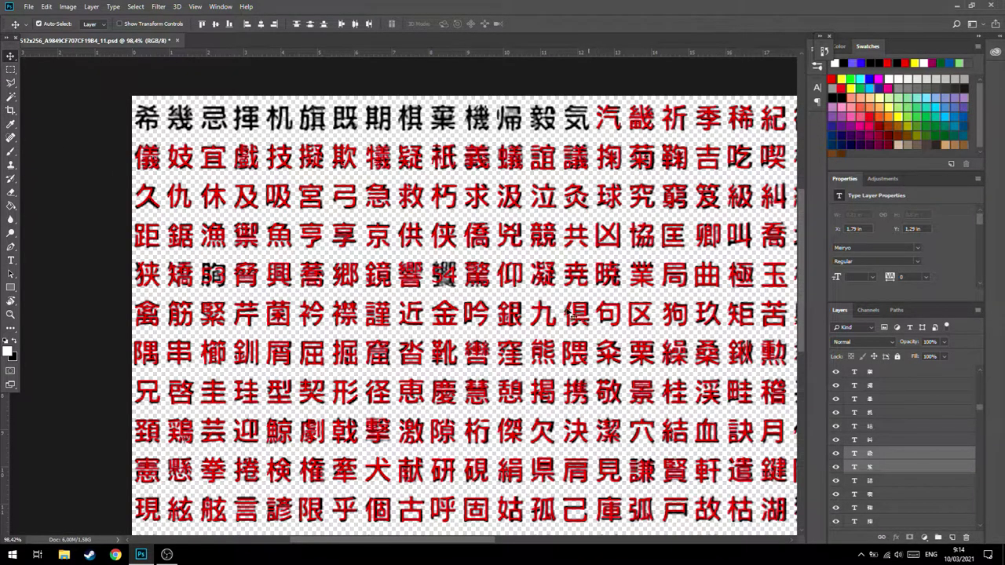
# - Marquee-select the text layers down the column below 吸 and turn them plain black
pyautogui.click(246, 266)
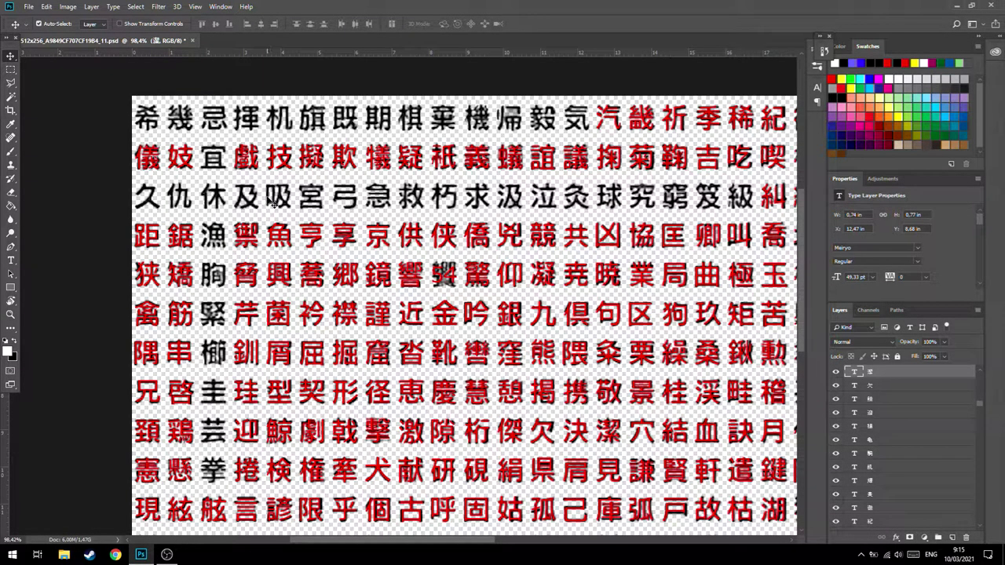
pyautogui.moveTo(267, 195); pyautogui.dragTo(302, 442)
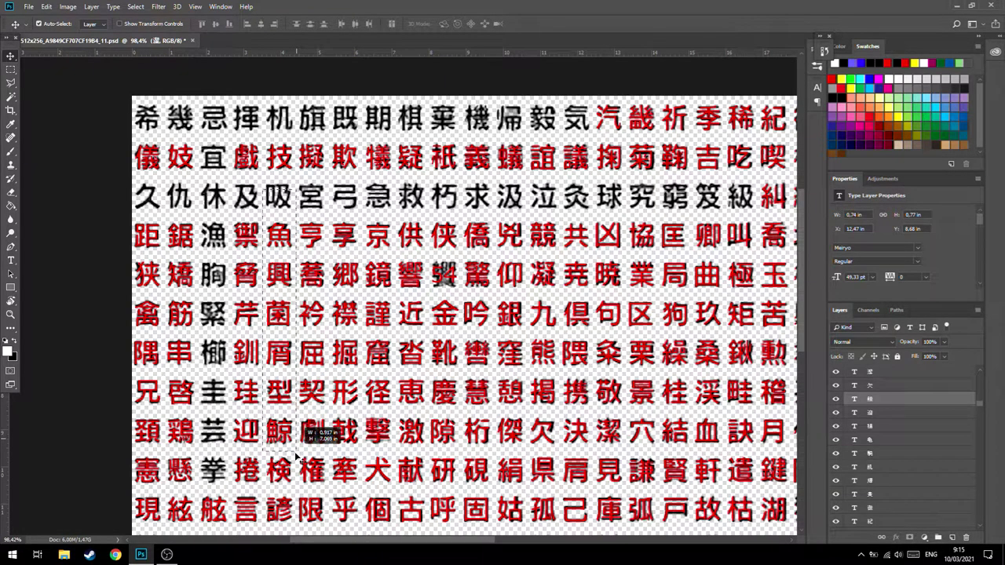
pyautogui.moveTo(302, 442); pyautogui.dragTo(297, 496)
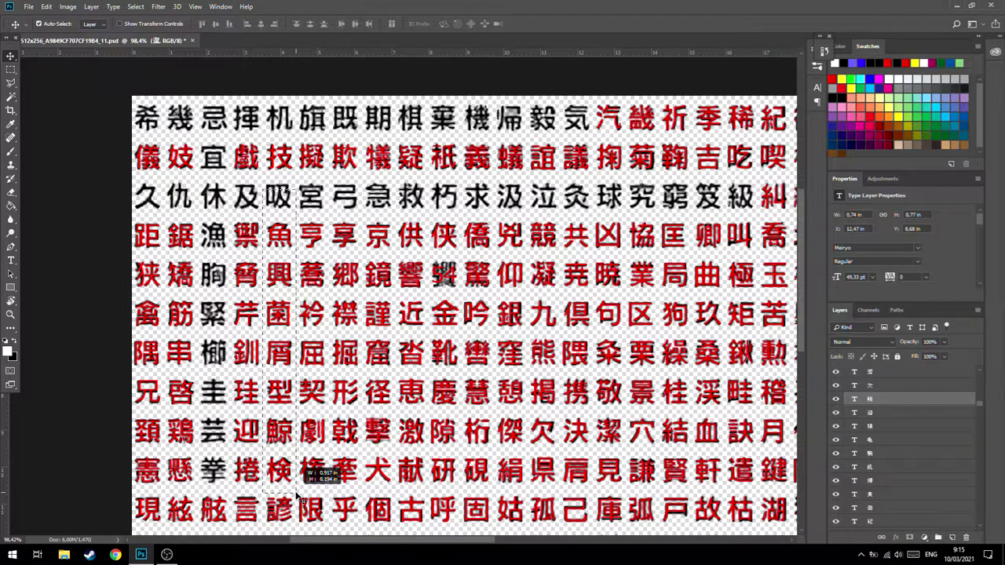
pyautogui.moveTo(297, 496); pyautogui.dragTo(297, 496)
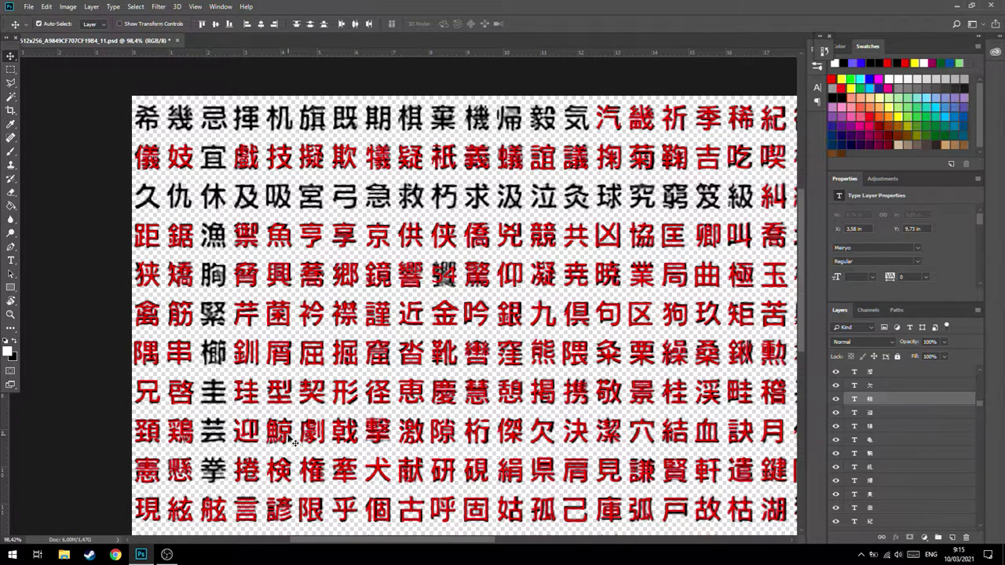
pyautogui.click(291, 429)
pyautogui.hotkey('ctrl', 'z')
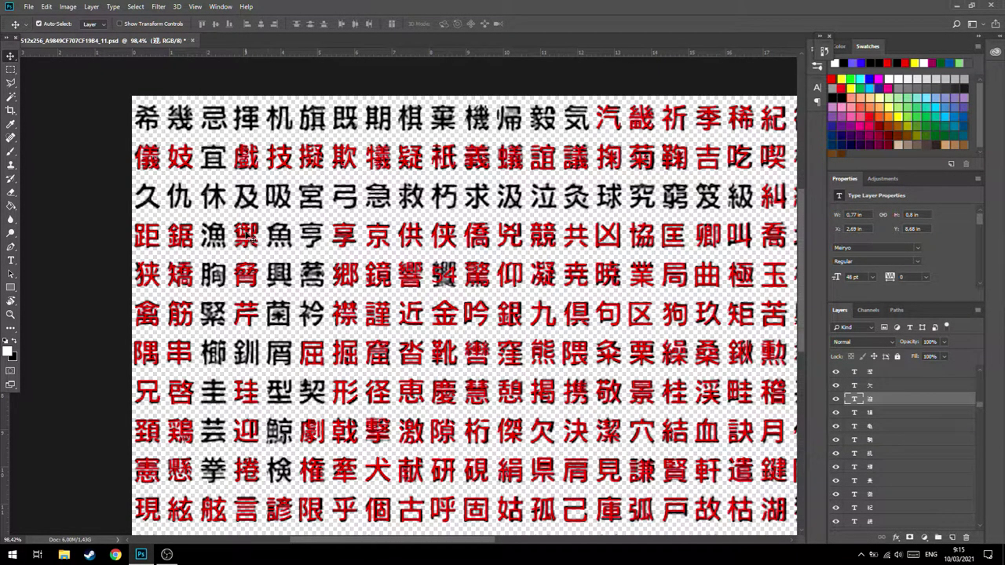
# - Cancel a Free Transform on 禦 and revert to an earlier Delete Layer history state
pyautogui.click(249, 235)
pyautogui.scroll(2, 241, 259)
pyautogui.scroll(3, 241, 259)
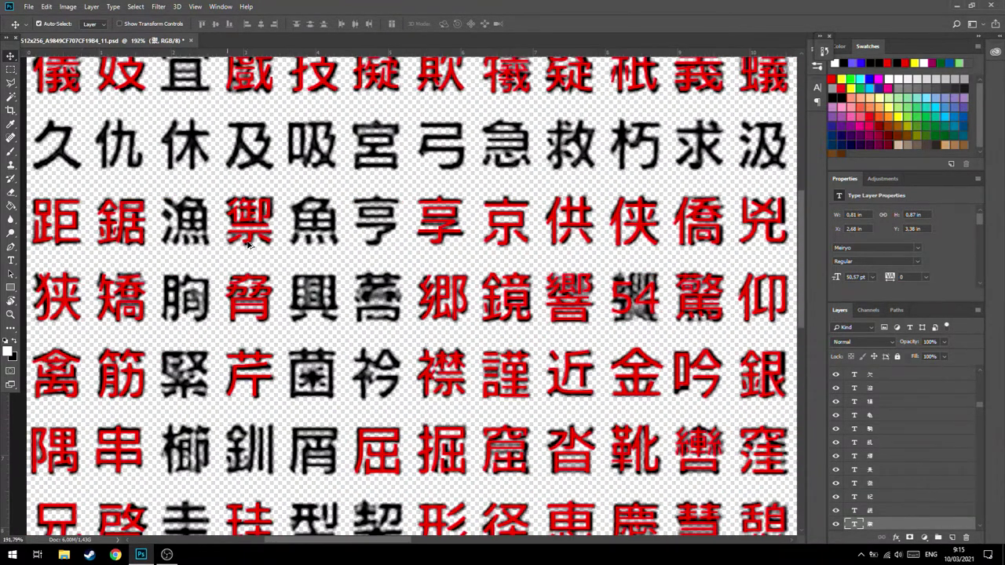
pyautogui.hotkey('ctrl', 't')
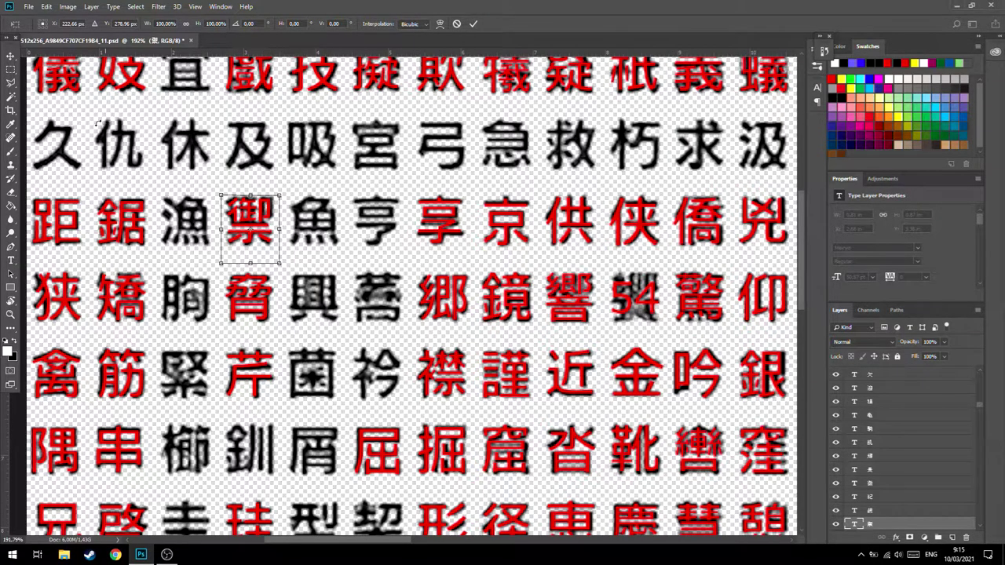
pyautogui.click(12, 56)
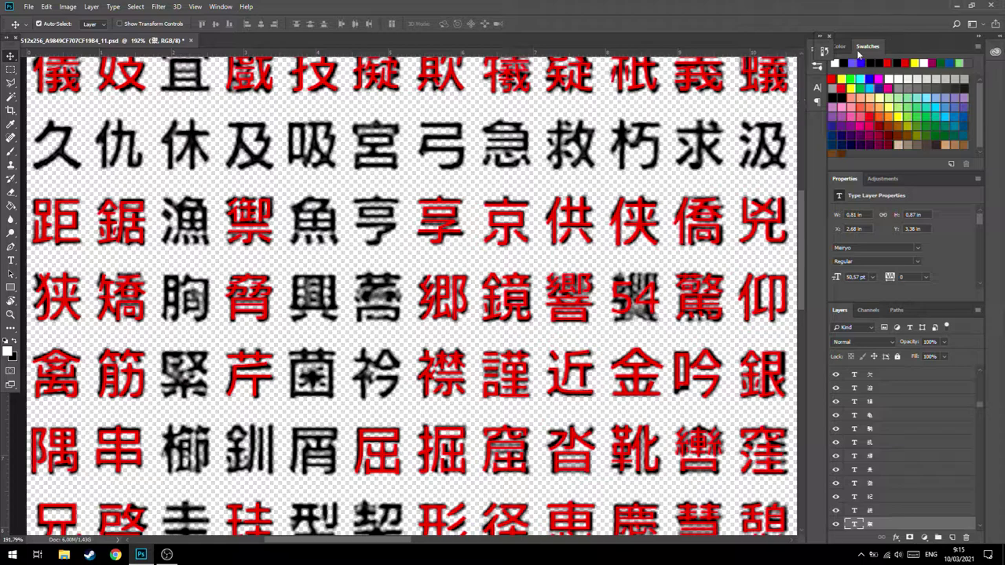
pyautogui.click(823, 52)
pyautogui.click(749, 80)
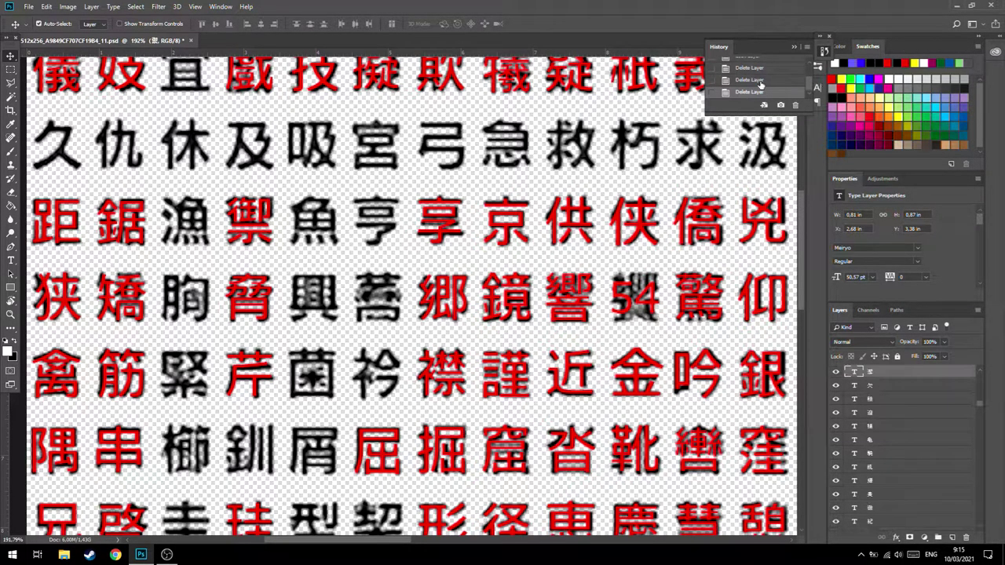
pyautogui.click(792, 47)
# - Select the 魚 column's character layers and clear their styles so they turn black
pyautogui.scroll(-3, 322, 206)
pyautogui.scroll(-2, 322, 205)
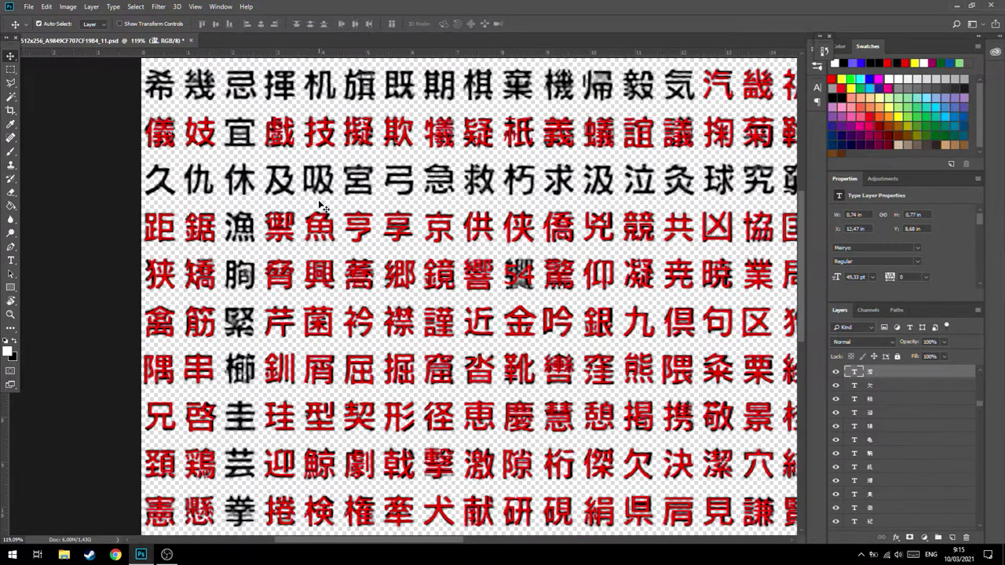
pyautogui.moveTo(322, 206); pyautogui.dragTo(322, 463)
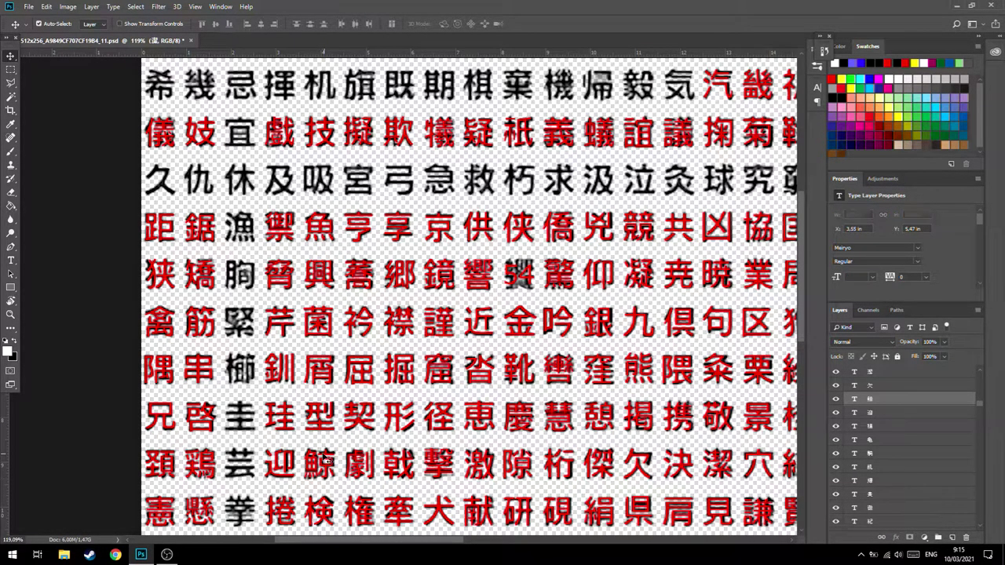
pyautogui.hotkey('alt', 'BackSpace')
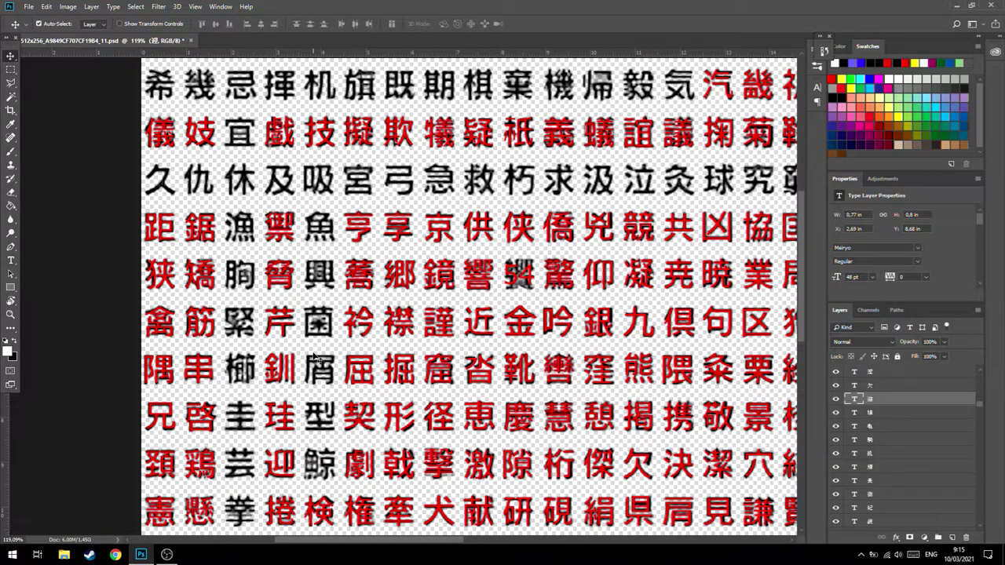
# - Pick two more character layers, then marquee-select a column of text layers in the sheet's middle
pyautogui.scroll(-1, 322, 359)
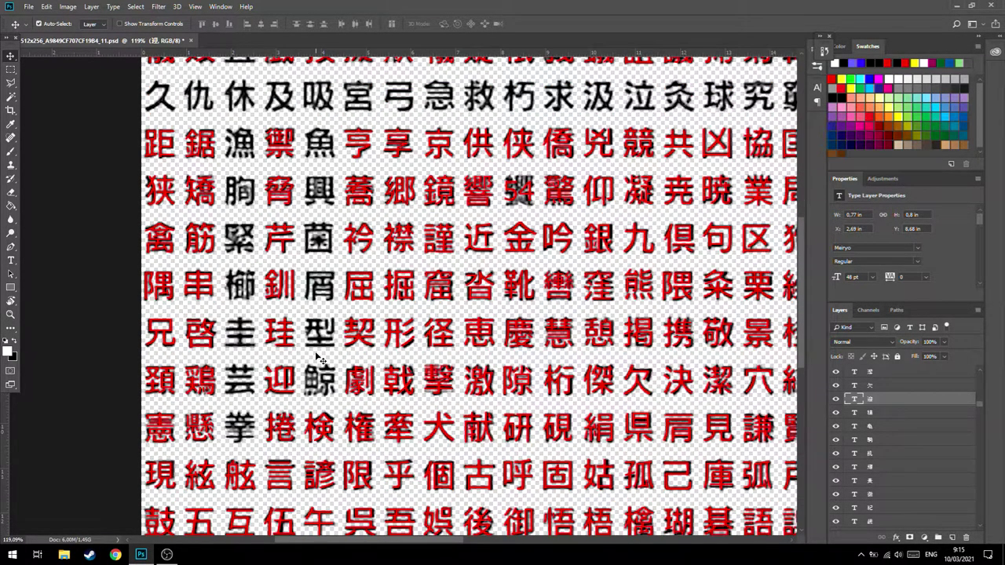
pyautogui.scroll(1, 321, 359)
pyautogui.scroll(1, 330, 330)
pyautogui.scroll(1, 336, 318)
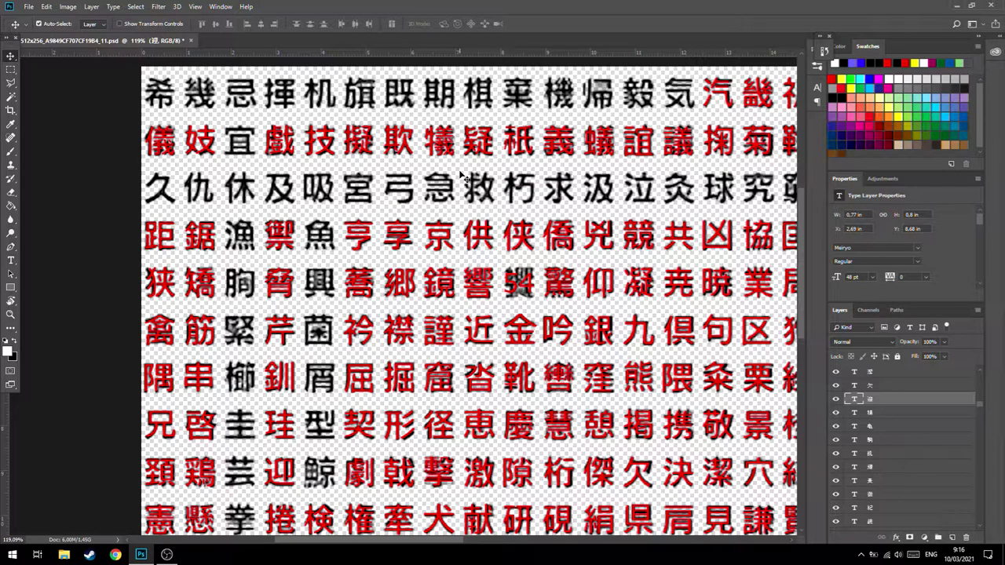
pyautogui.click(196, 107)
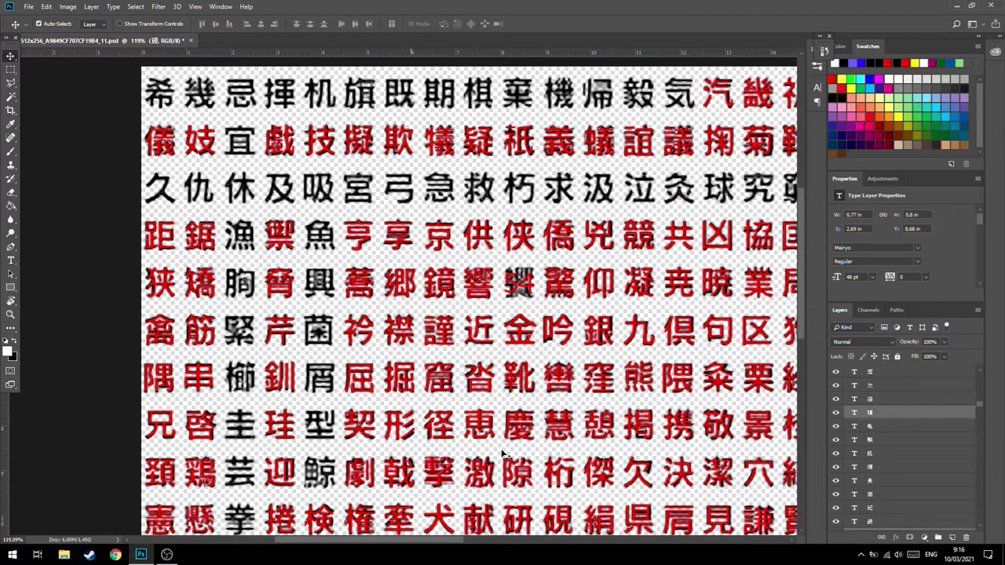
pyautogui.click(436, 245)
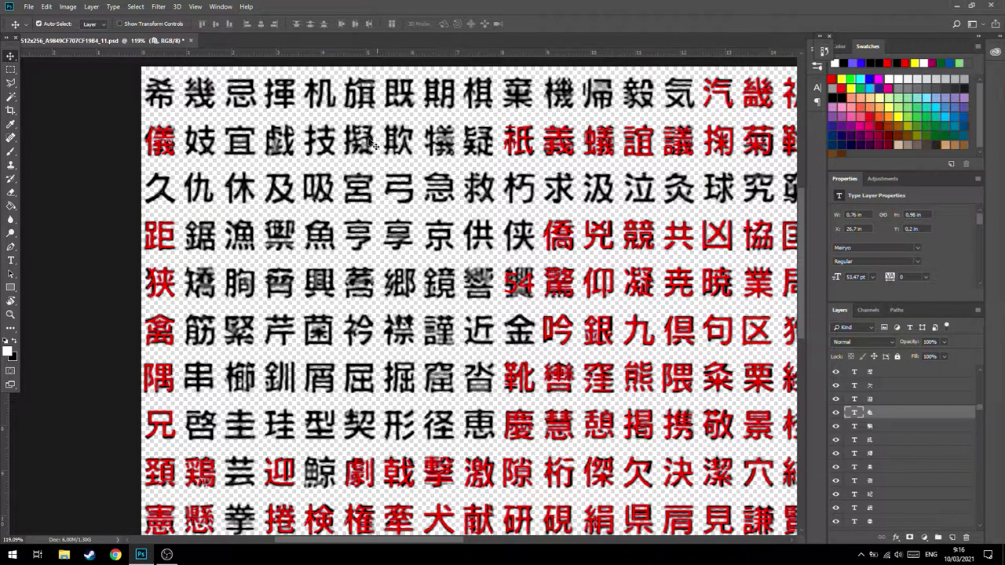
pyautogui.moveTo(333, 116)
pyautogui.mouseDown()
pyautogui.moveTo(382, 302)
pyautogui.moveTo(386, 404)
pyautogui.mouseUp()
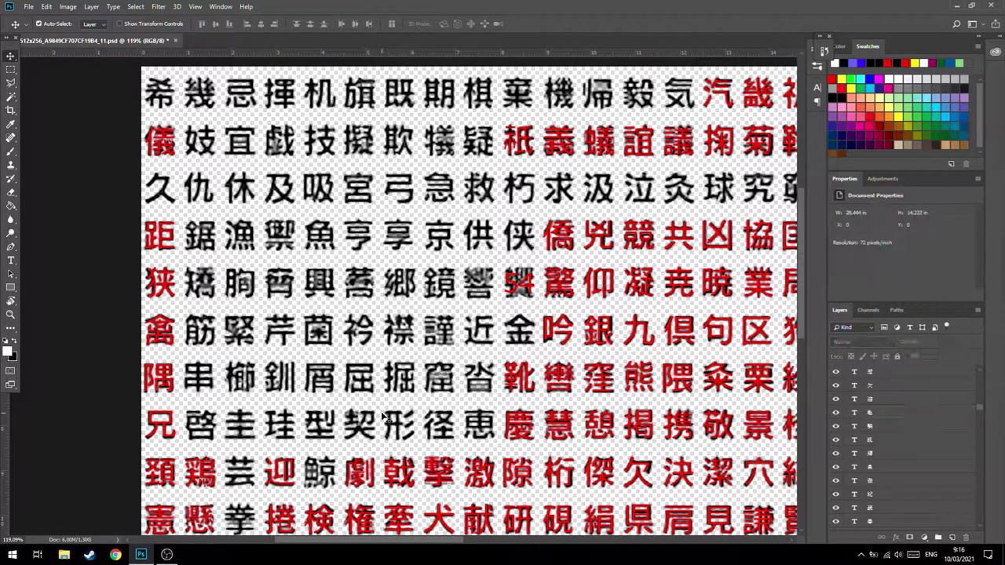